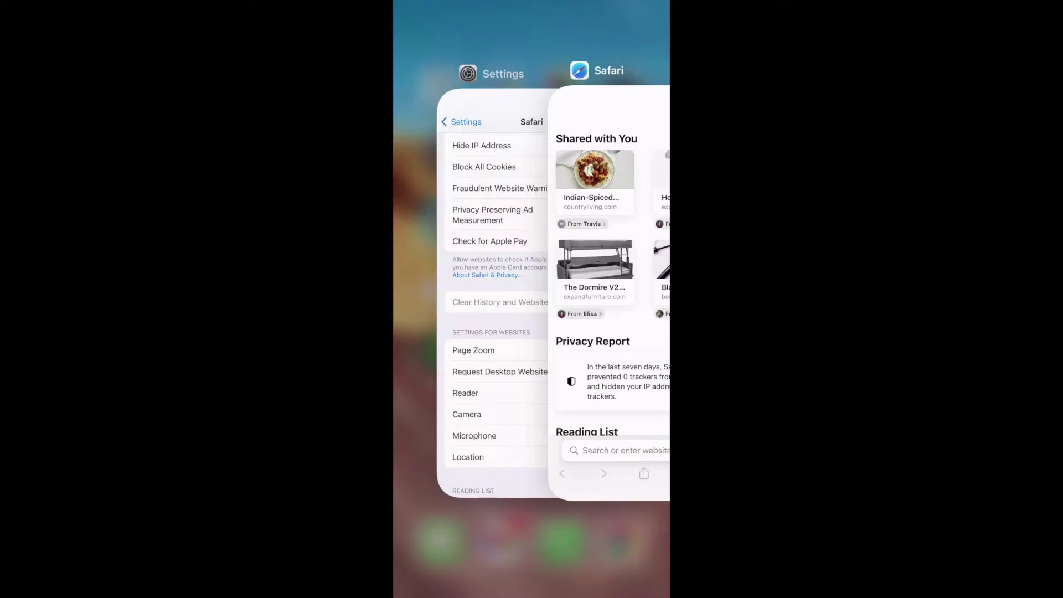
# Step: Load domesticshelters.org in Safari to reach its discreet app icon setup
pyautogui.click(608, 274)
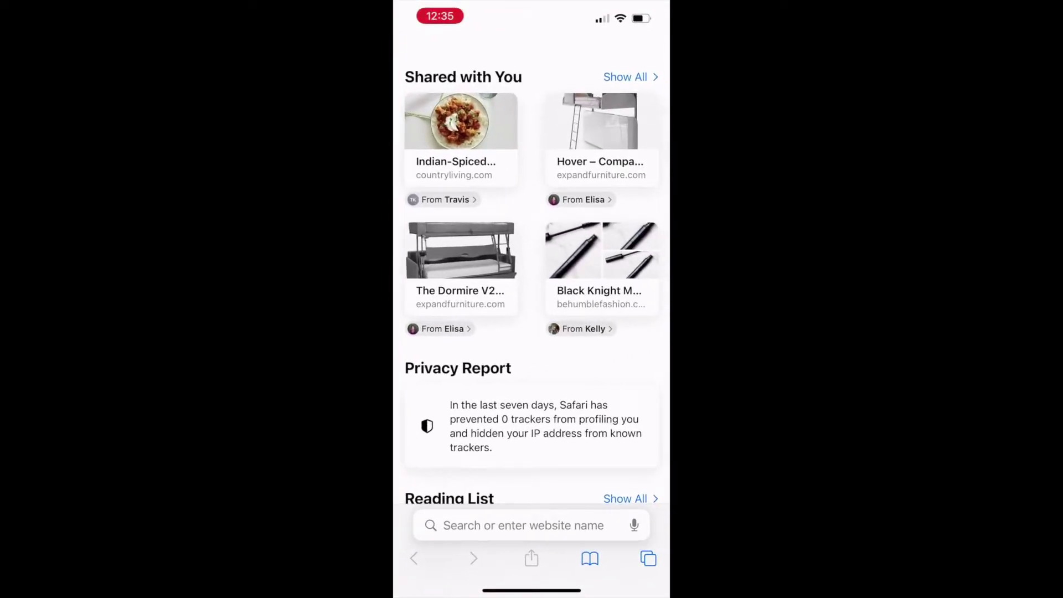
pyautogui.click(524, 525)
pyautogui.write('dome')
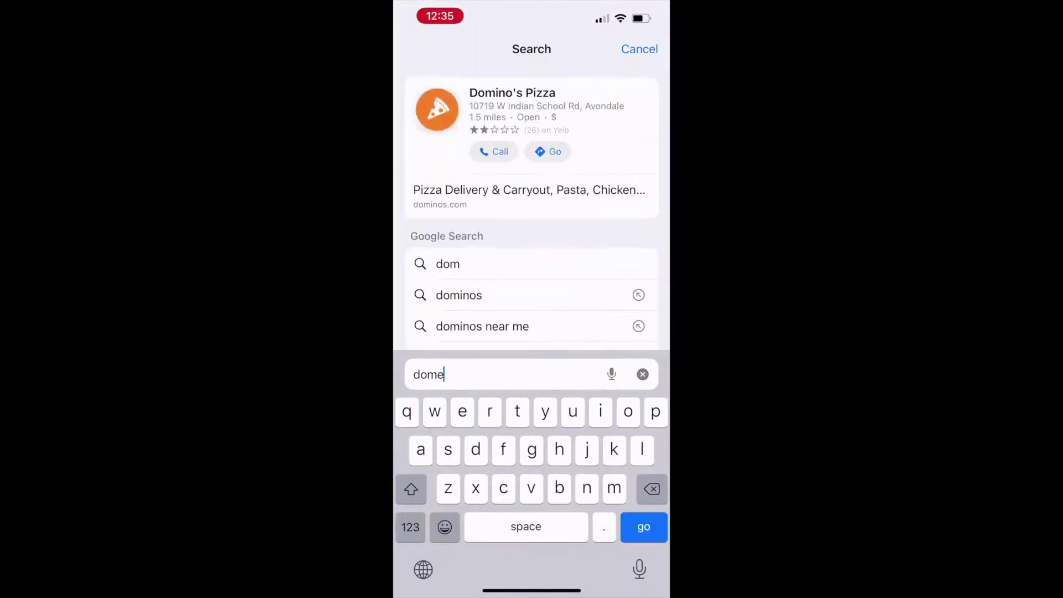
pyautogui.write('sticshelt')
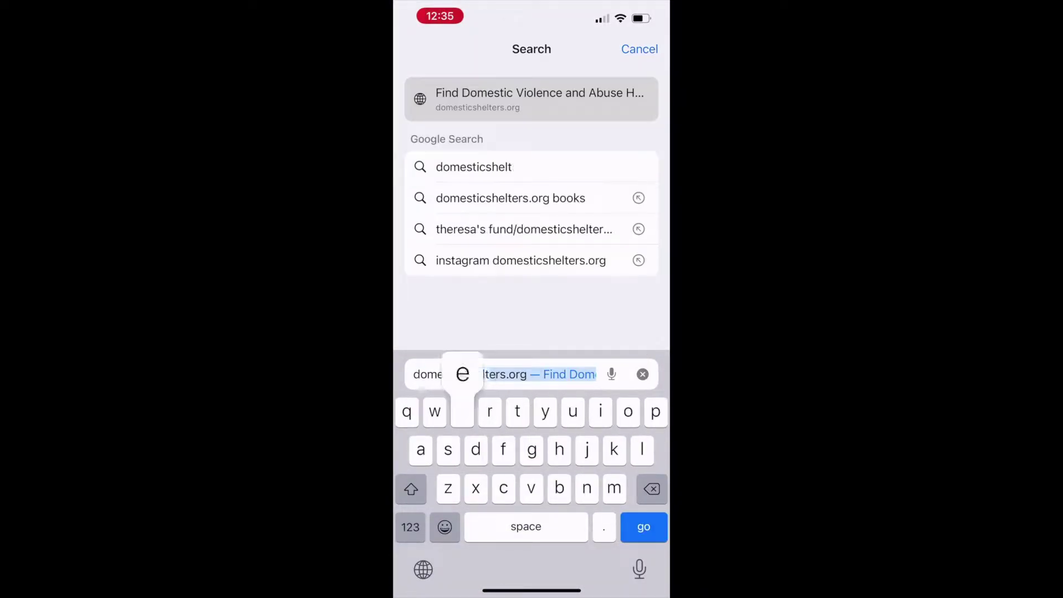
pyautogui.write('ers.org')
pyautogui.press('Return')
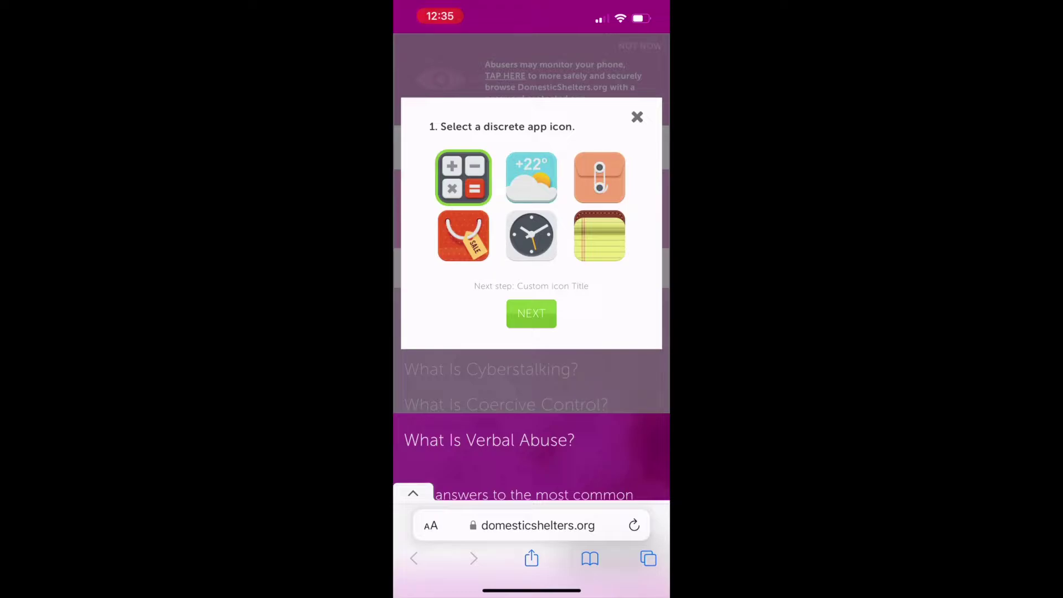
# Step: Keep the calculator icon, shorten the title from CalcPro to Calc, and finish building
pyautogui.click(532, 314)
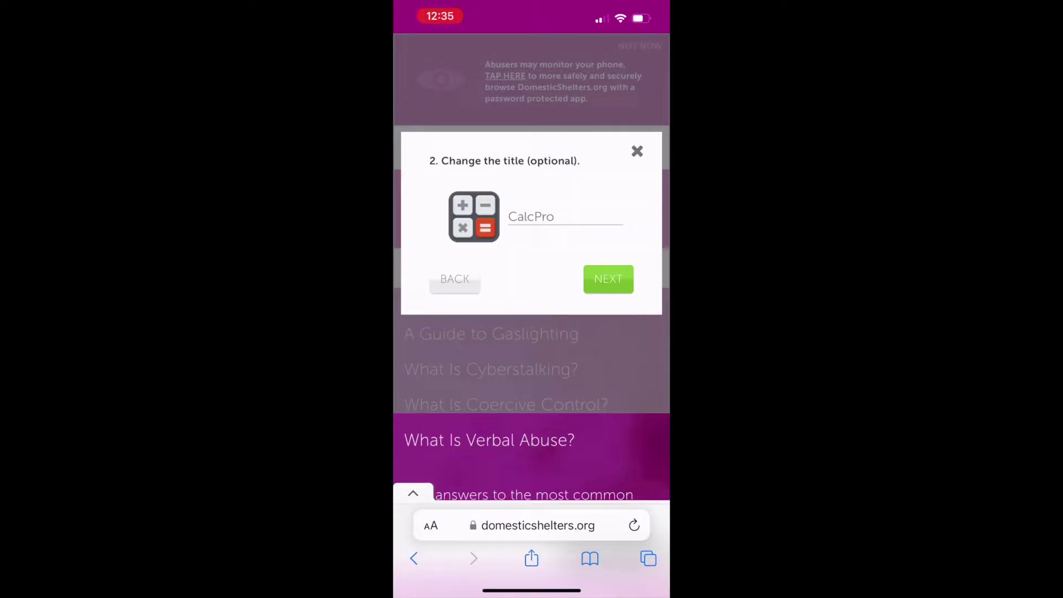
pyautogui.click(565, 216)
pyautogui.press('BackSpace')
pyautogui.press('BackSpace')
pyautogui.press('BackSpace')
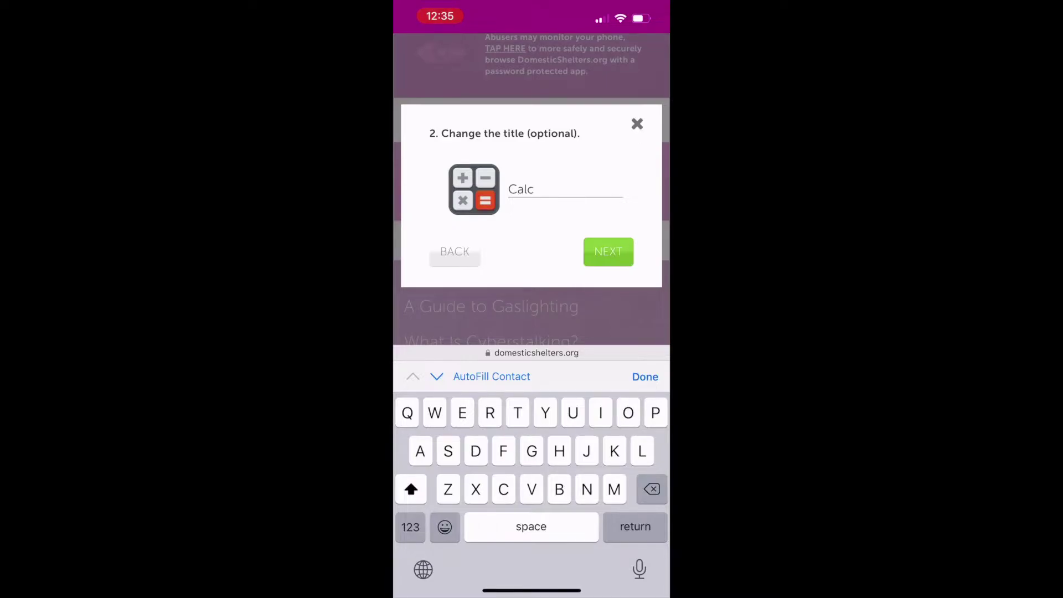
pyautogui.click(607, 251)
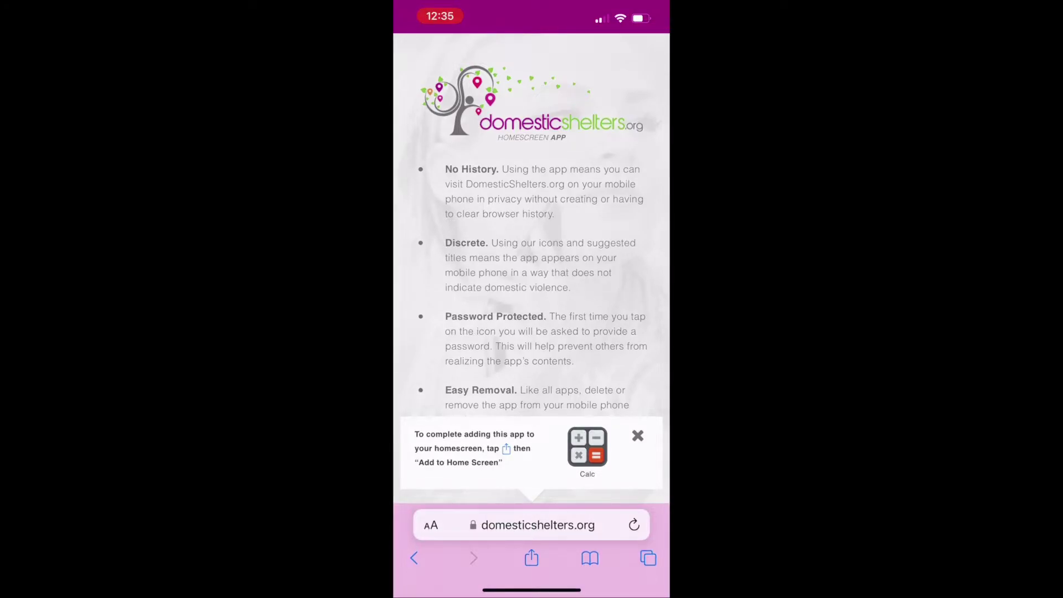
# Step: Add the Calc page to the home screen through the Share menu
pyautogui.click(532, 559)
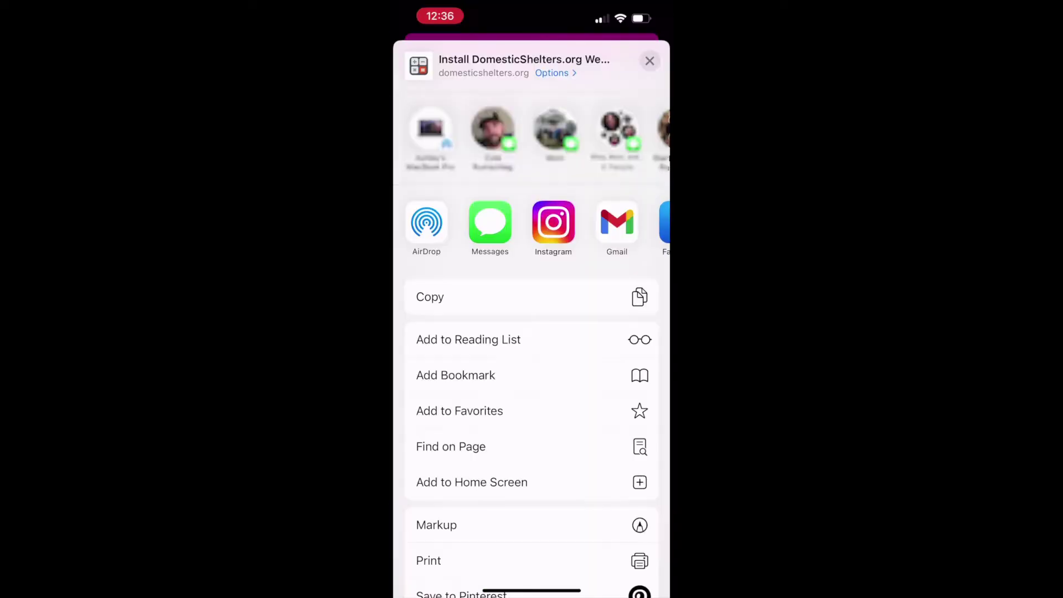
pyautogui.click(473, 482)
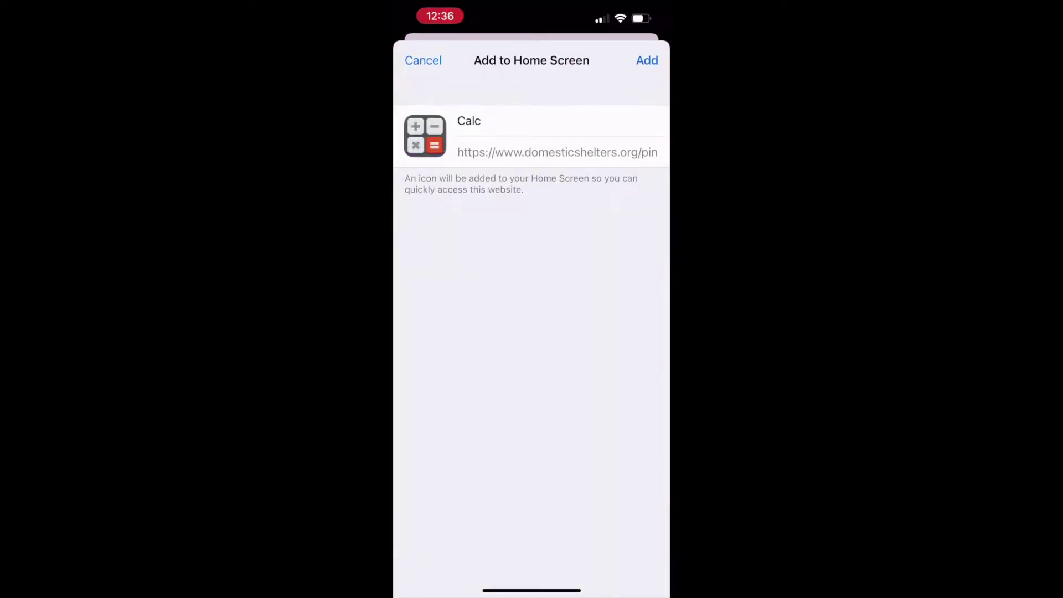
pyautogui.click(646, 61)
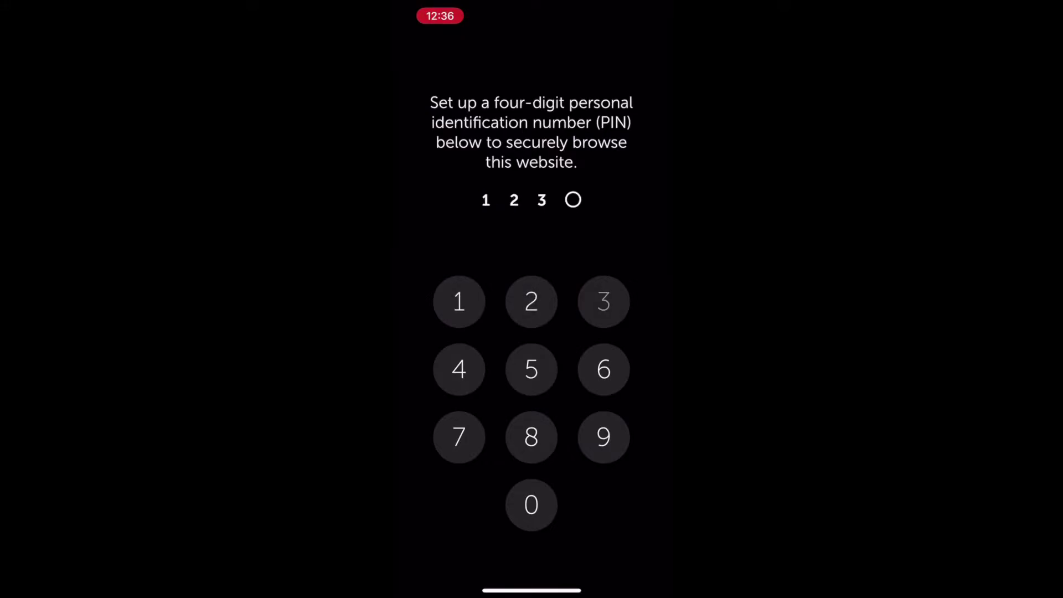
# Step: Finish entering the four-digit PIN in the Calc app
pyautogui.click(459, 369)
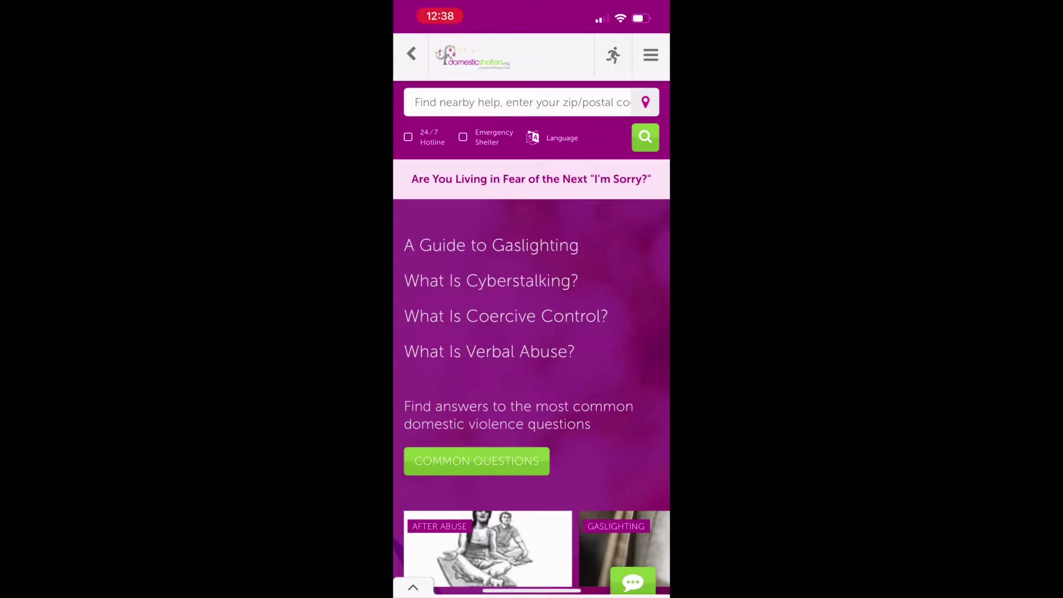
pyautogui.scroll(-2, 532, 316)
pyautogui.scroll(-2, 531, 316)
pyautogui.scroll(-2, 532, 316)
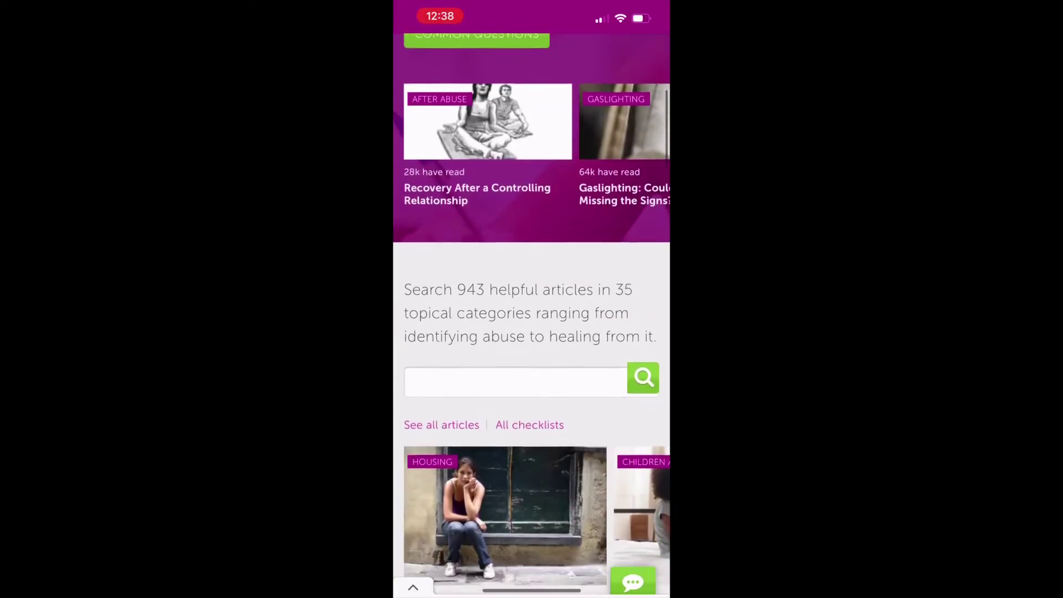
pyautogui.scroll(-2, 531, 316)
pyautogui.scroll(-1, 532, 316)
pyautogui.scroll(-2, 531, 315)
pyautogui.scroll(-5, 532, 316)
pyautogui.scroll(-4, 532, 316)
pyautogui.scroll(-2, 532, 316)
pyautogui.scroll(-2, 532, 316)
pyautogui.scroll(-2, 532, 316)
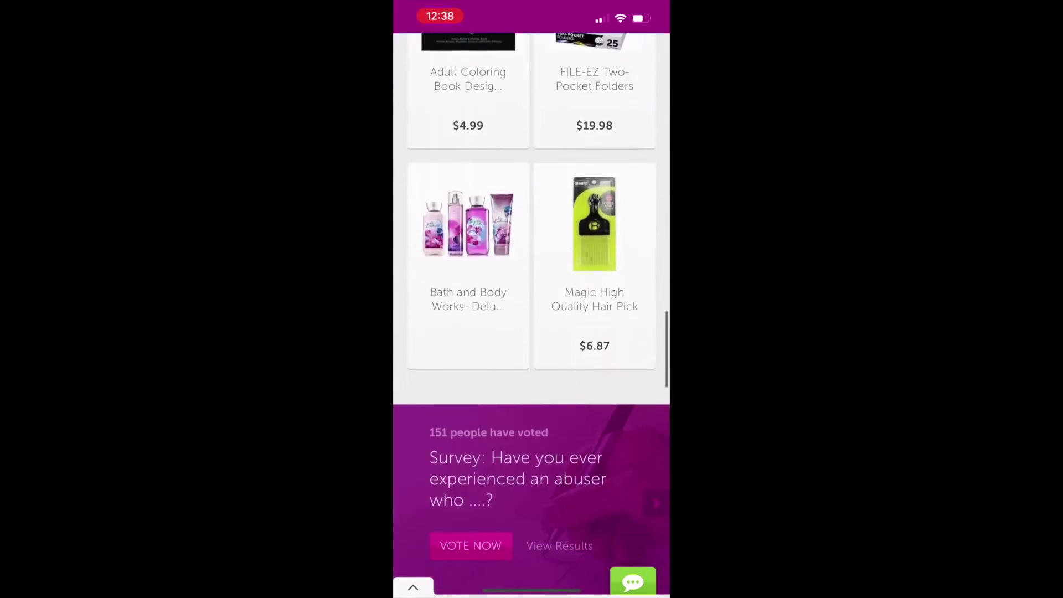
pyautogui.scroll(-2, 532, 316)
pyautogui.scroll(-2, 532, 315)
pyautogui.scroll(-3, 531, 315)
pyautogui.scroll(-3, 532, 316)
pyautogui.scroll(-2, 532, 316)
pyautogui.scroll(3, 532, 316)
pyautogui.scroll(5, 532, 316)
pyautogui.scroll(5, 532, 315)
pyautogui.scroll(5, 532, 315)
pyautogui.scroll(2, 532, 315)
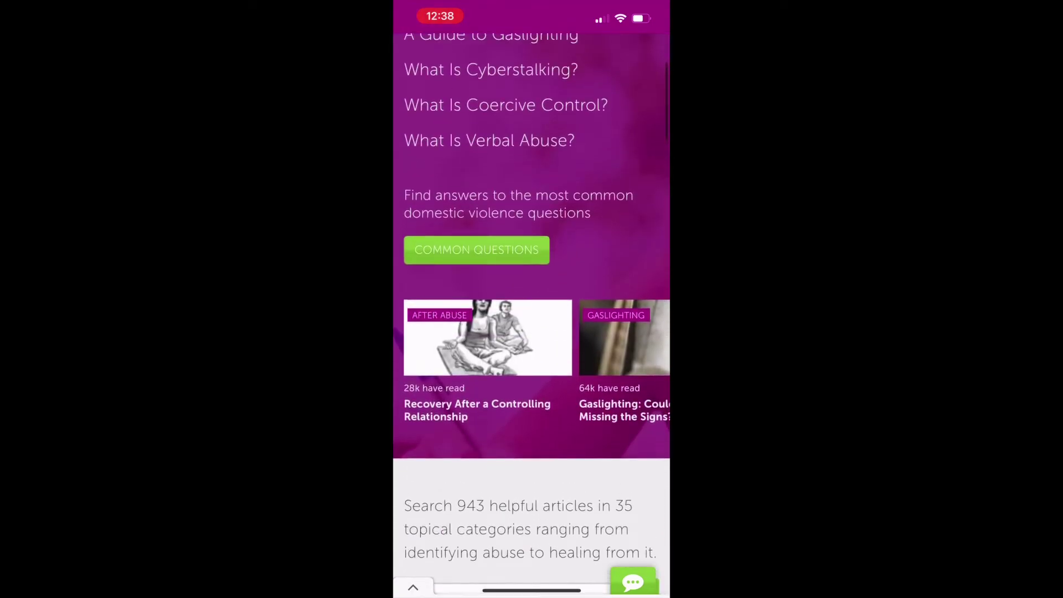
# Step: Read the Recovery After a Controlling Relationship article, then swipe back to the home screen
pyautogui.click(487, 357)
pyautogui.scroll(-2, 532, 315)
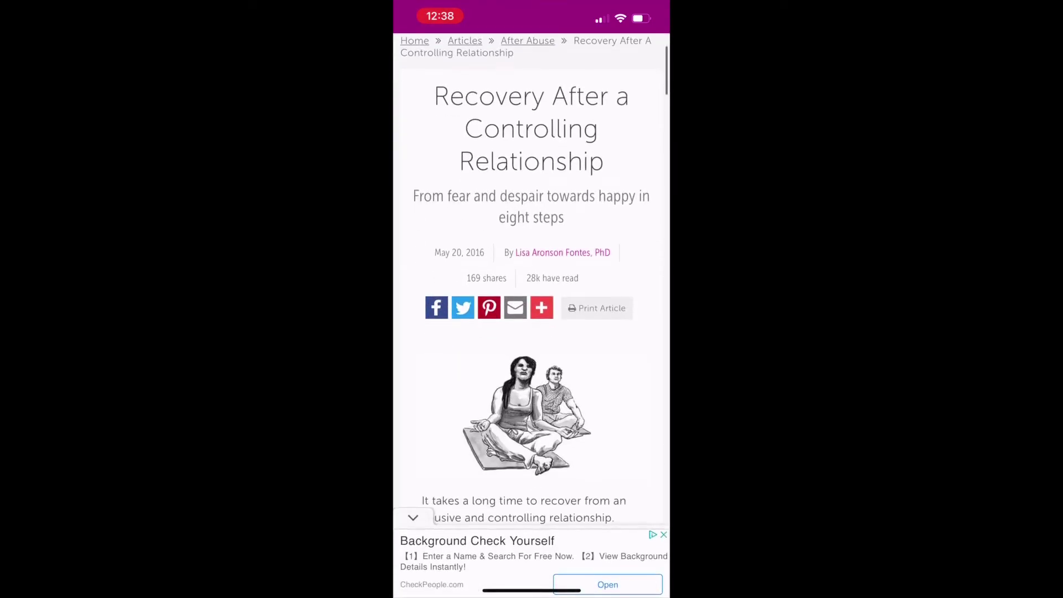
pyautogui.scroll(-5, 532, 315)
pyautogui.scroll(-2, 532, 316)
pyautogui.scroll(-2, 531, 316)
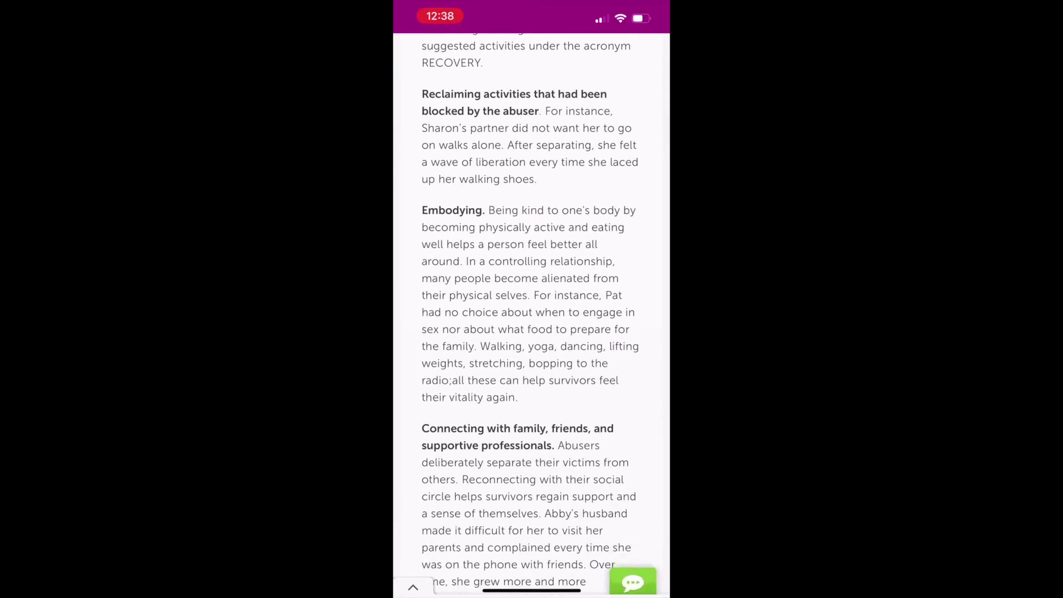
pyautogui.moveTo(531, 591); pyautogui.dragTo(532, 350)
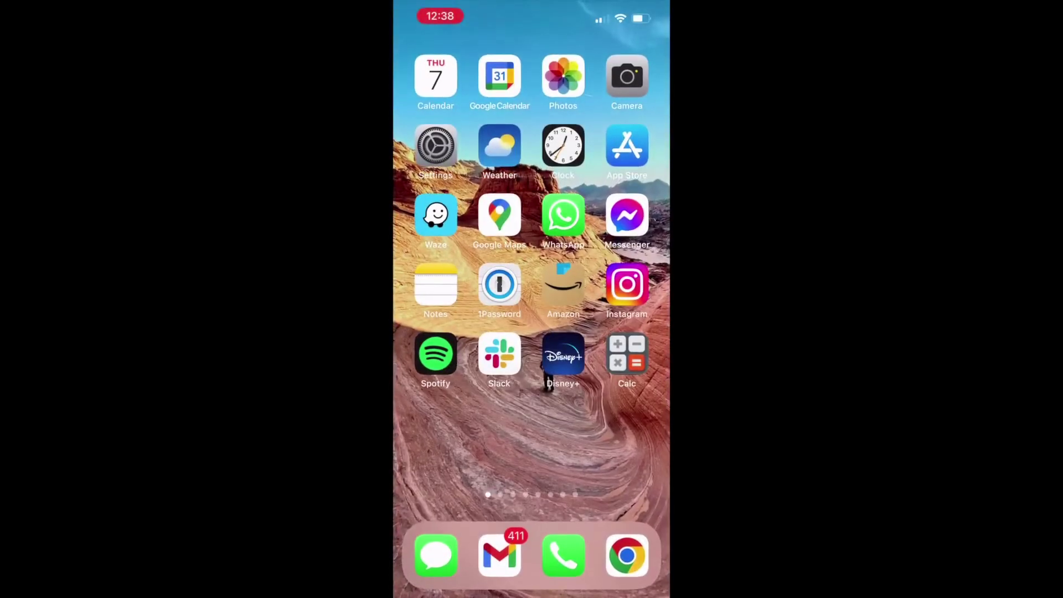